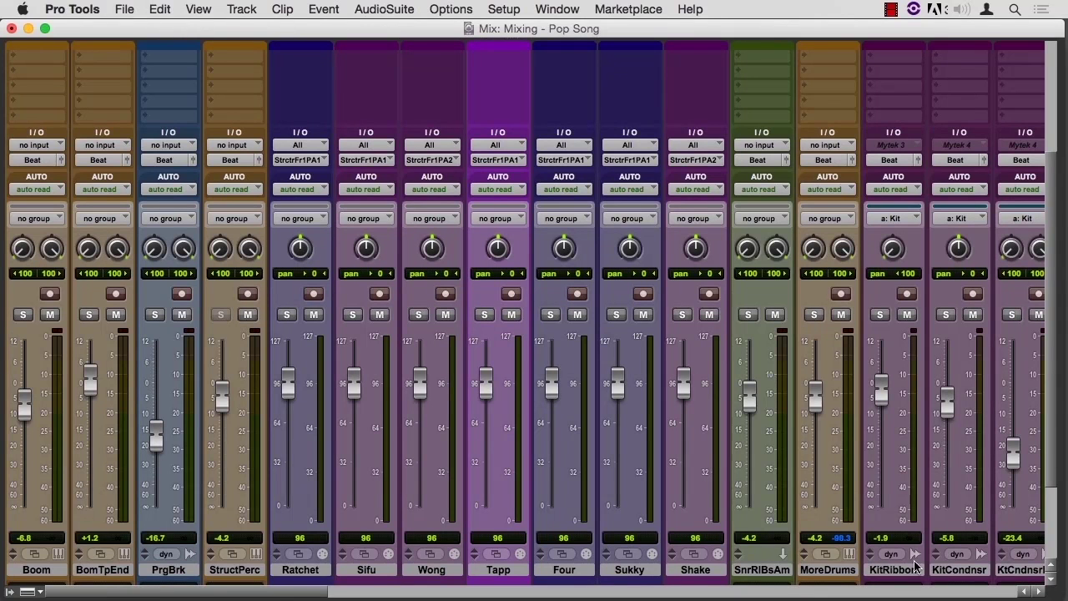
Scroll the mixer right to reveal the Verb, Slap, StereoDel1, ChurchVerb and Master 1 strips.
{"action": "left_click_drag", "start_coordinate": [253, 594], "coordinate": [476, 595]}
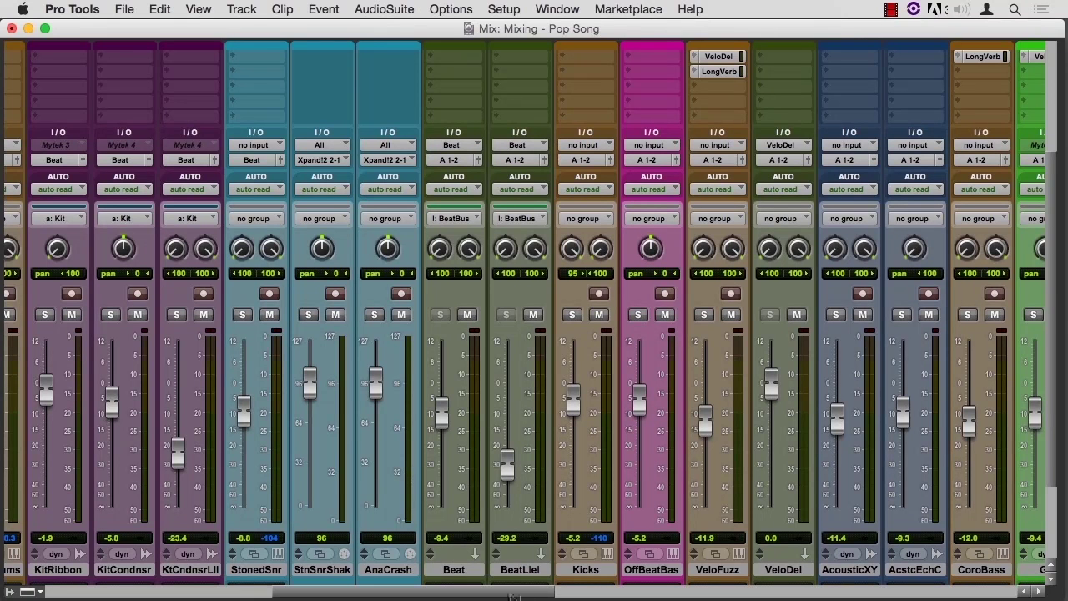
{"action": "scroll", "coordinate": [512, 596], "scroll_direction": "right", "scroll_amount": 10}
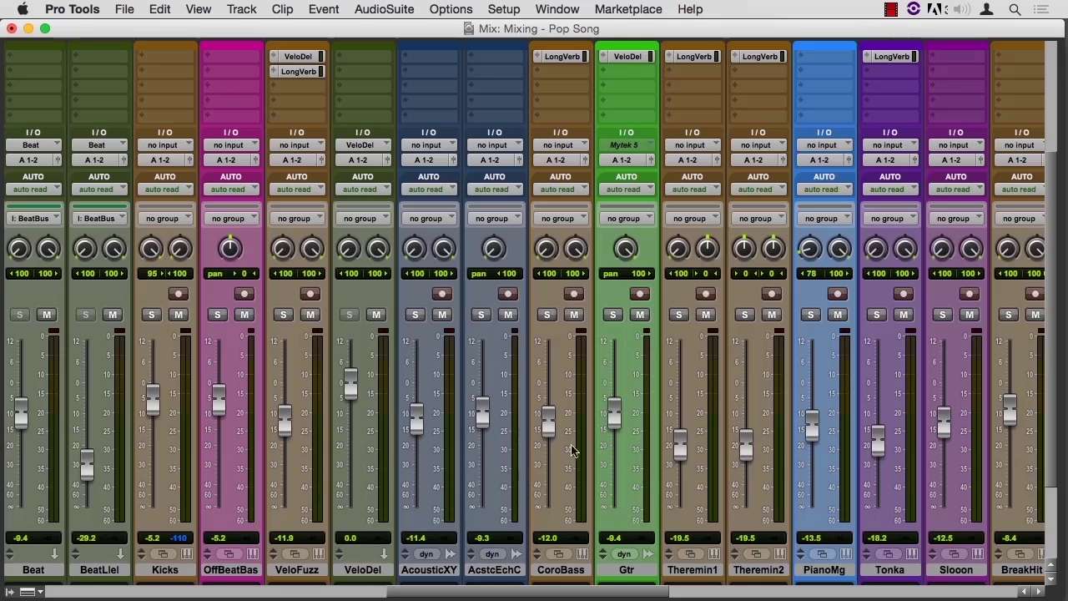
{"action": "left_click_drag", "start_coordinate": [455, 592], "coordinate": [638, 594]}
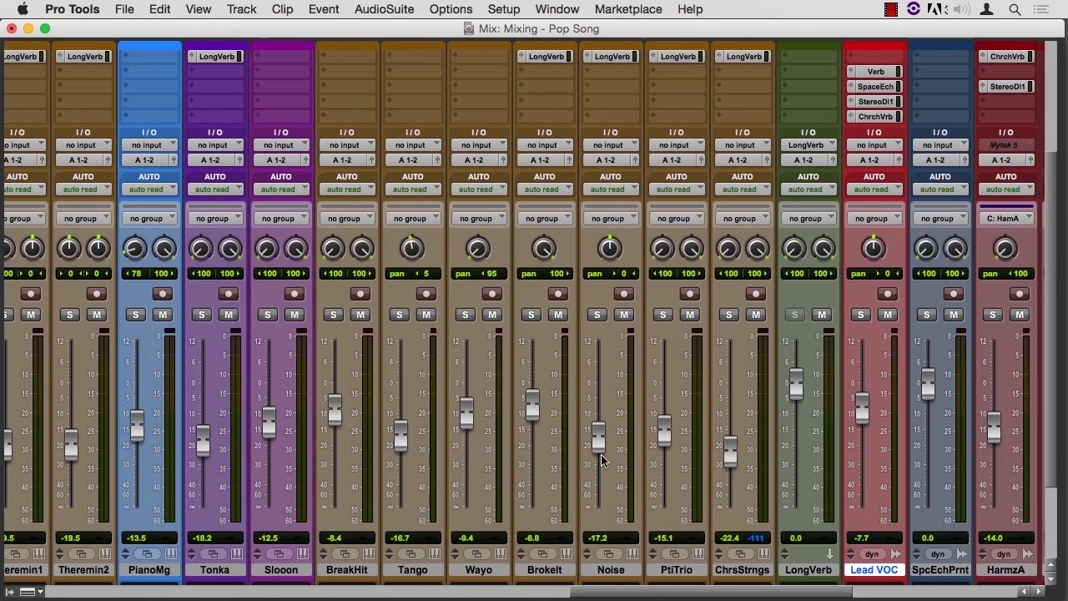
{"action": "left_click_drag", "start_coordinate": [797, 596], "coordinate": [968, 598]}
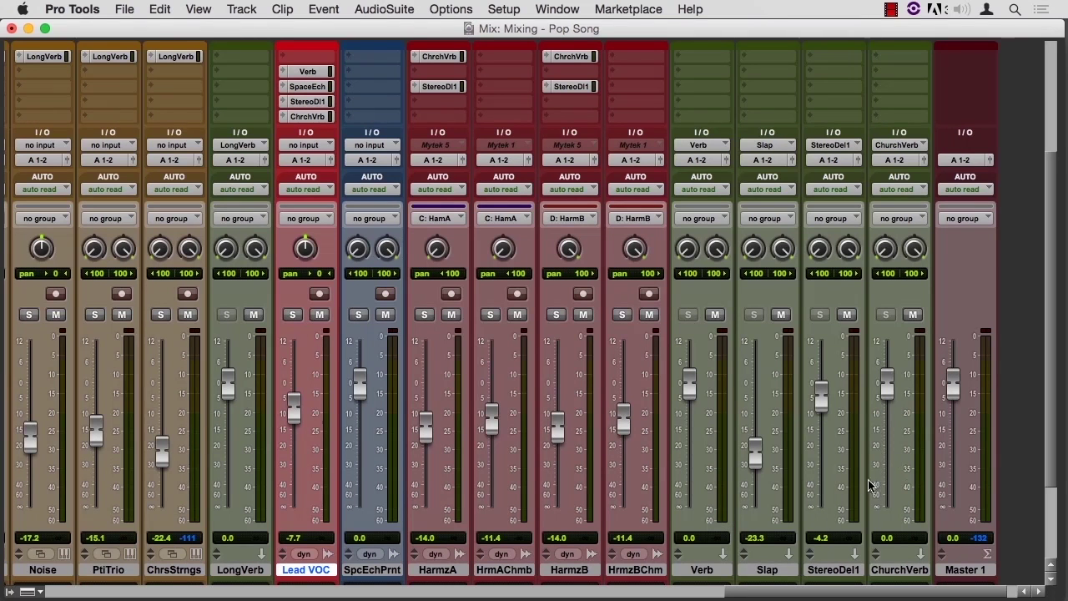
{"action": "scroll", "coordinate": [873, 592], "scroll_direction": "right", "scroll_amount": 1}
{"action": "scroll", "coordinate": [873, 593], "scroll_direction": "right", "scroll_amount": 3}
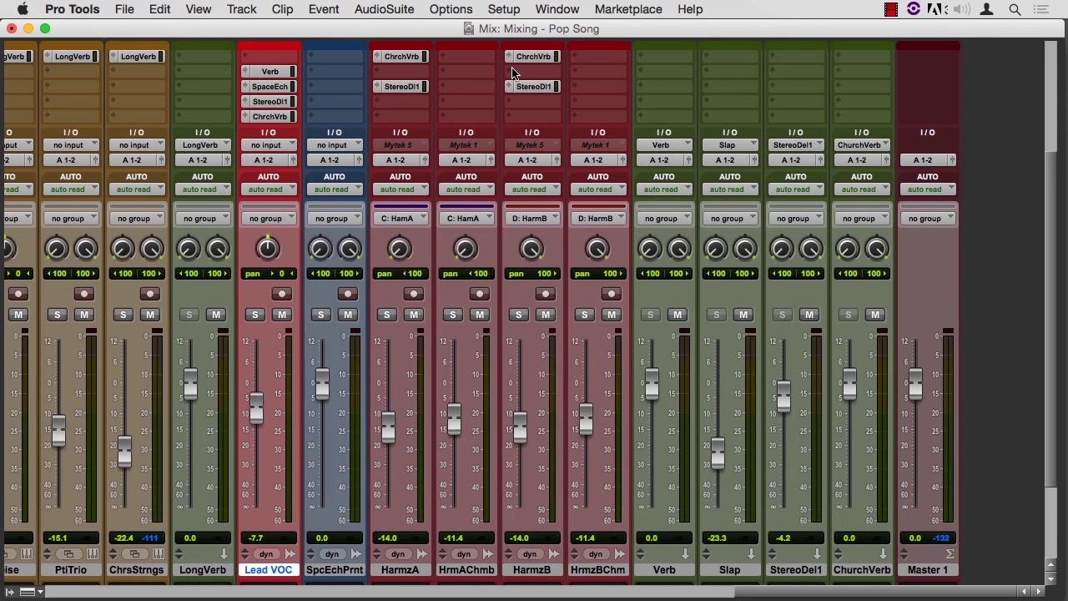
Review the Slap return's ModDelay 3 plug-in and browse its Lo-Fi slot choices without changing anything.
{"action": "scroll", "coordinate": [661, 125], "scroll_direction": "up", "scroll_amount": 10}
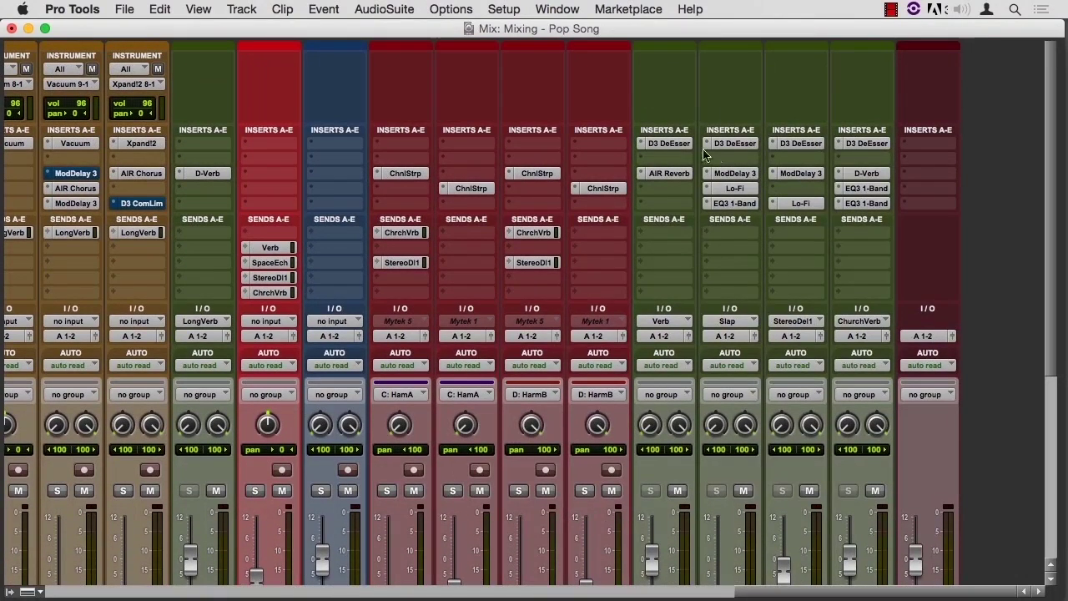
{"action": "left_click", "coordinate": [740, 174]}
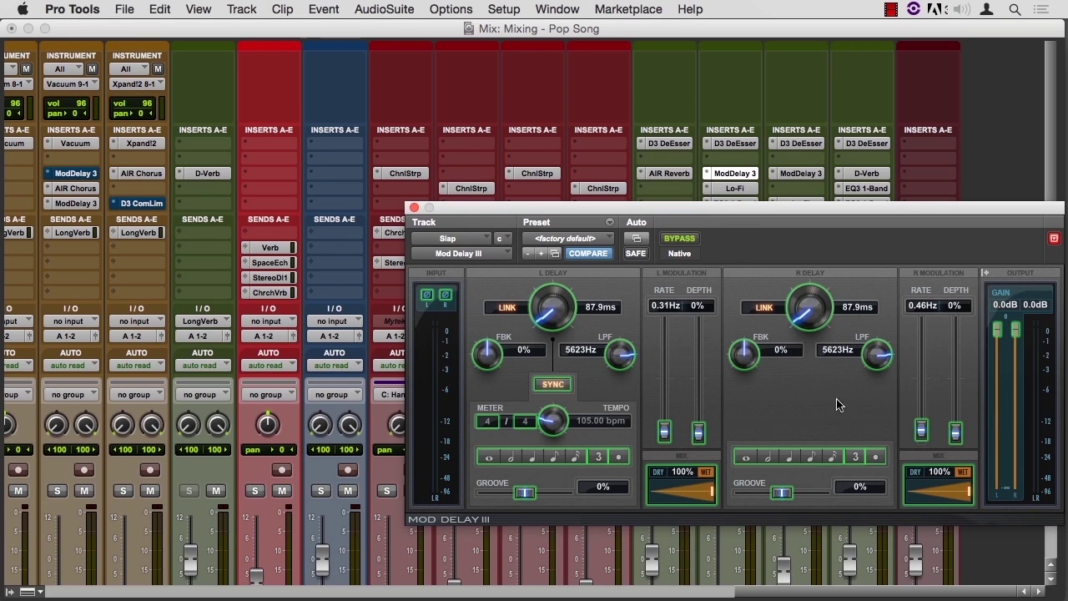
{"action": "left_click", "coordinate": [413, 209]}
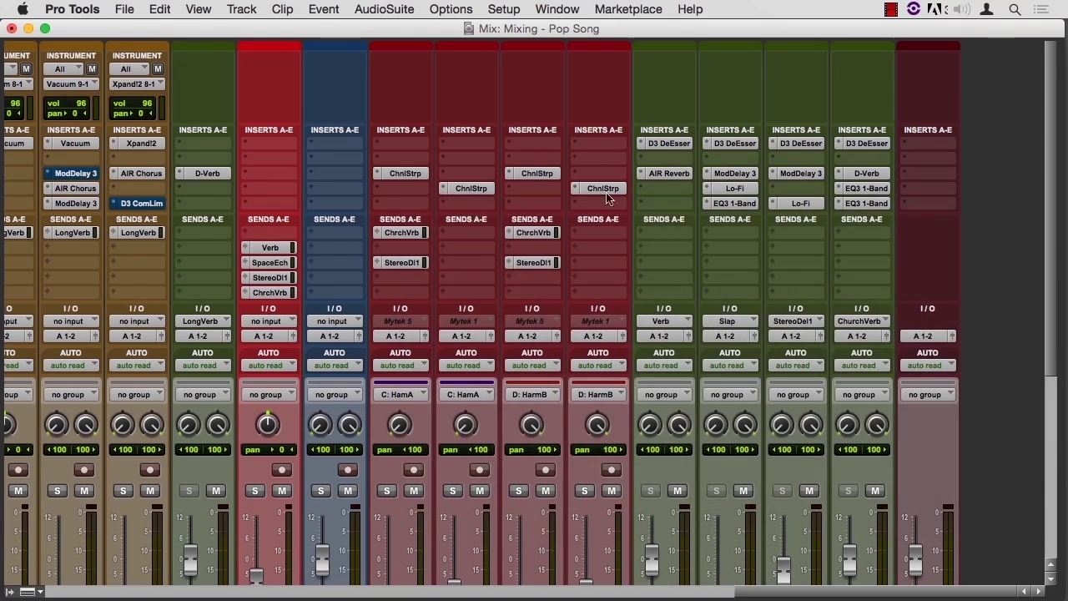
{"action": "left_click", "coordinate": [707, 191]}
{"action": "mouse_move", "coordinate": [877, 284]}
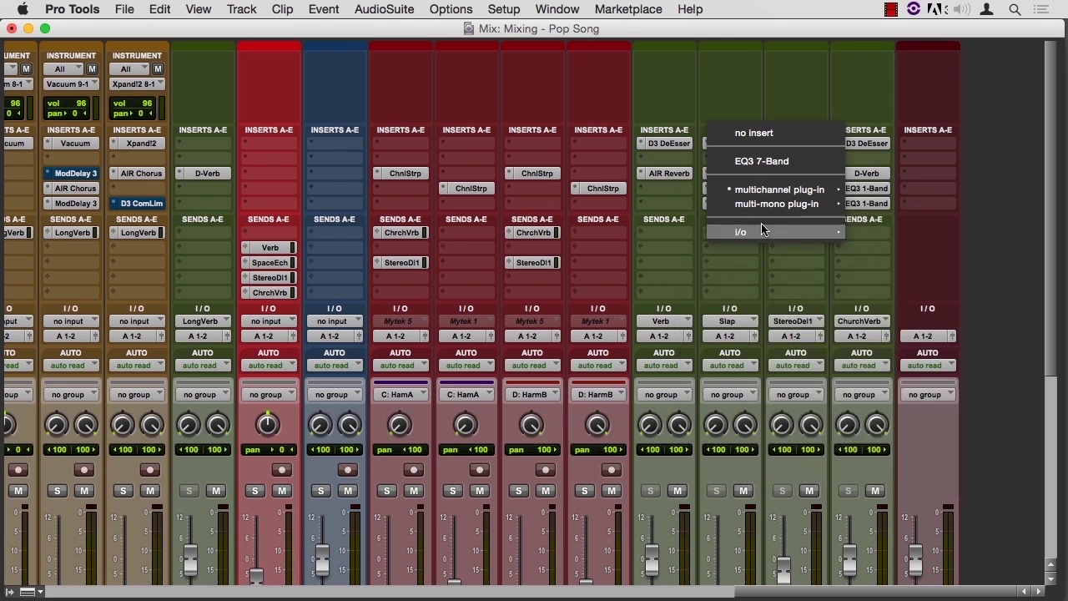
{"action": "key", "text": "Escape"}
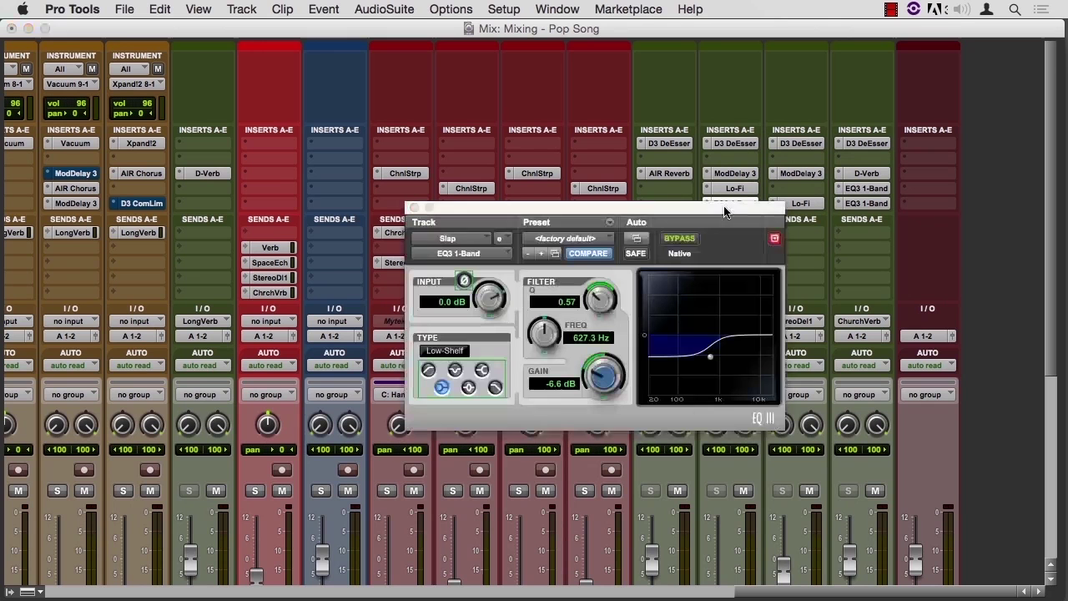
Try High-Pass on the Slap return's EQ3 1-Band, then leave it on Low-Shelf.
{"action": "left_click", "coordinate": [725, 204]}
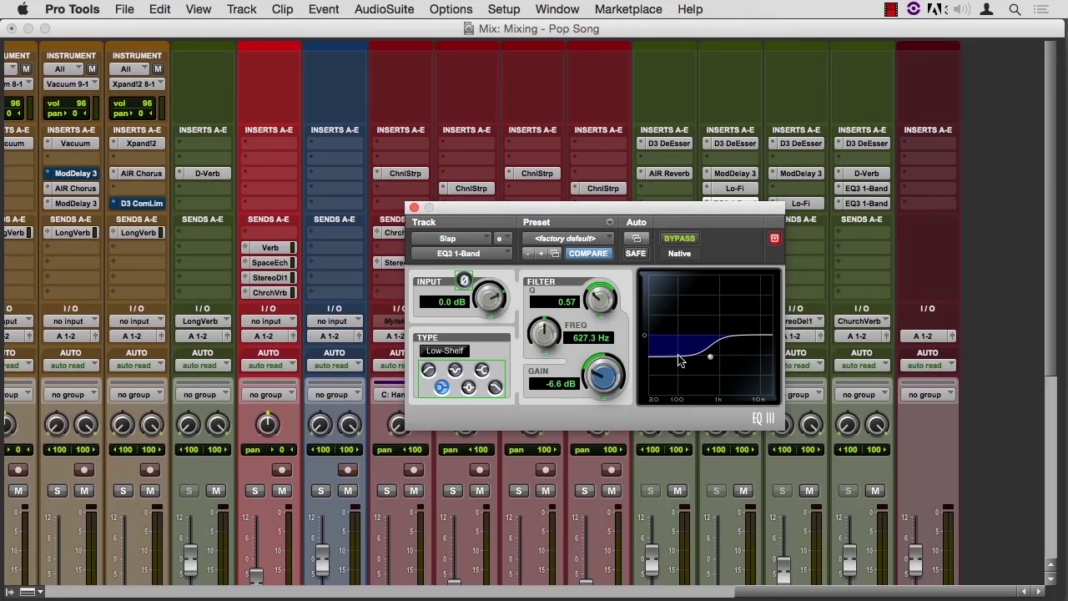
{"action": "left_click", "coordinate": [428, 370]}
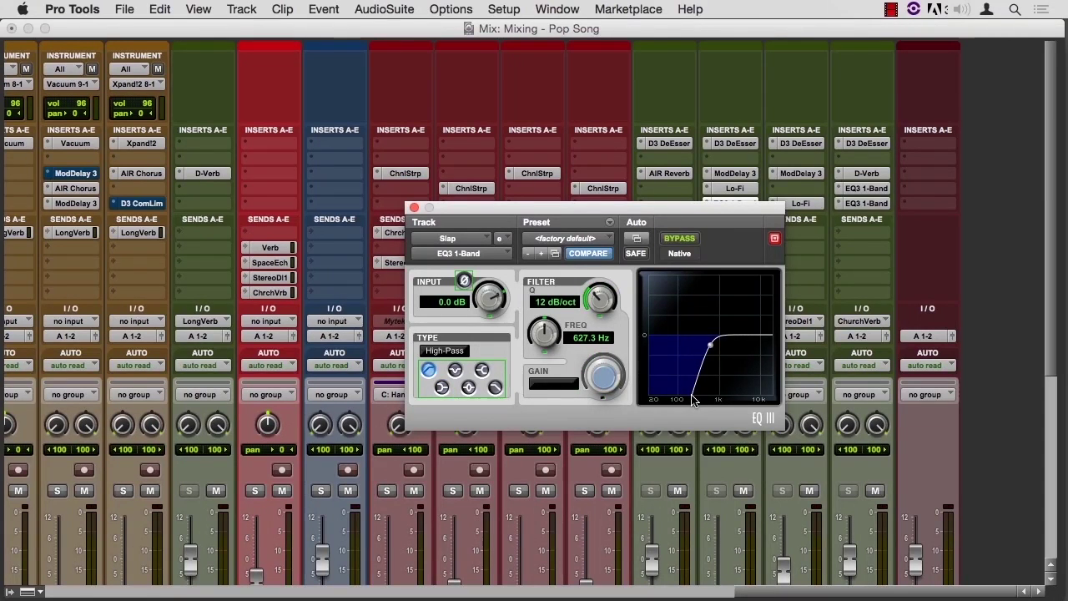
{"action": "left_click", "coordinate": [442, 388]}
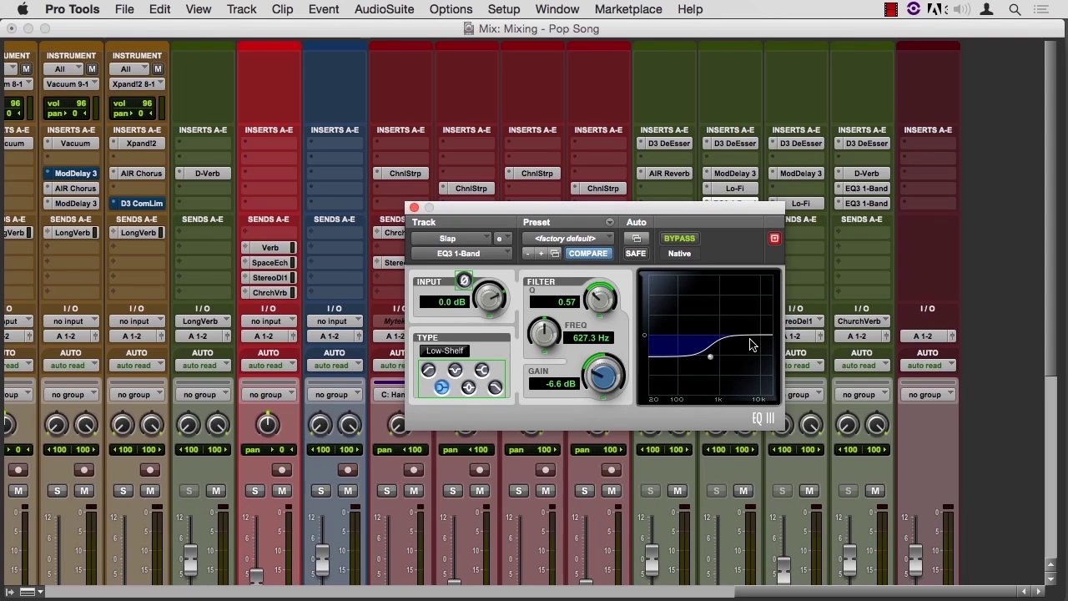
{"action": "left_click", "coordinate": [413, 208]}
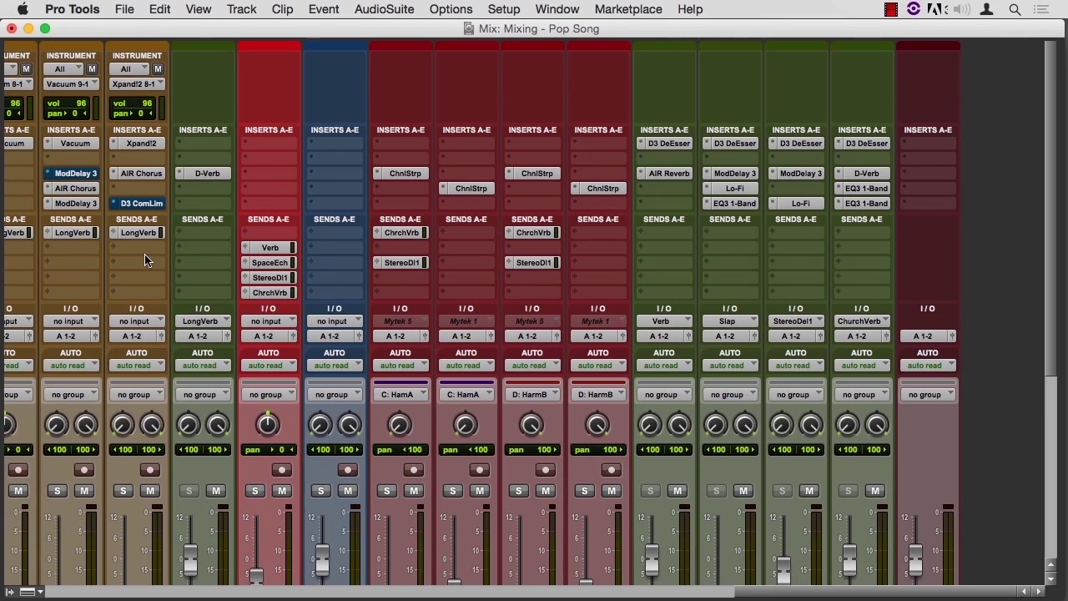
{"action": "scroll", "coordinate": [144, 259], "scroll_direction": "down", "scroll_amount": 1}
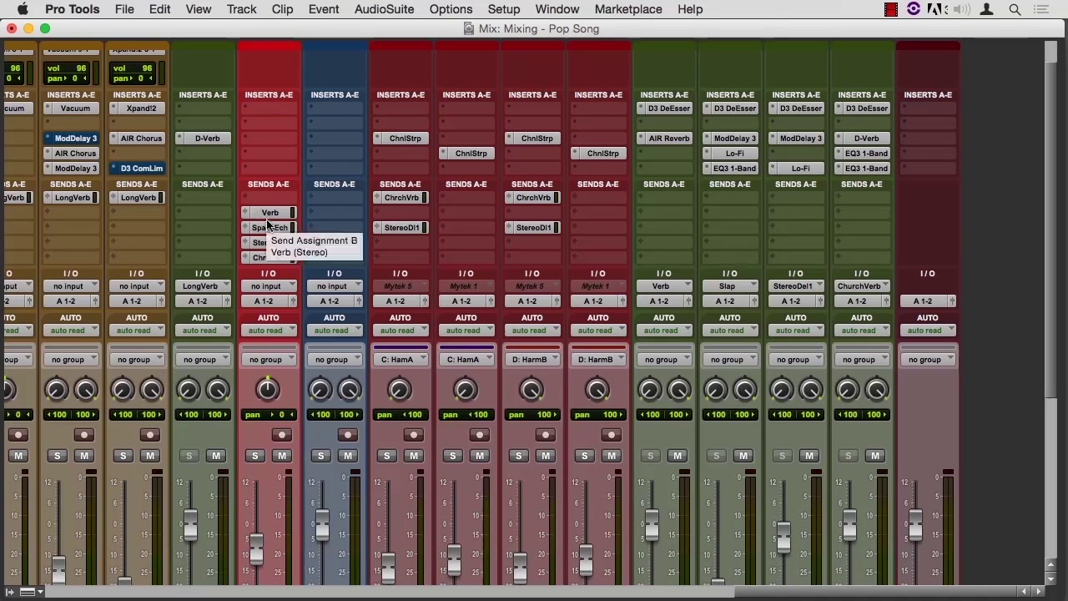
{"action": "scroll", "coordinate": [210, 244], "scroll_direction": "down", "scroll_amount": 3}
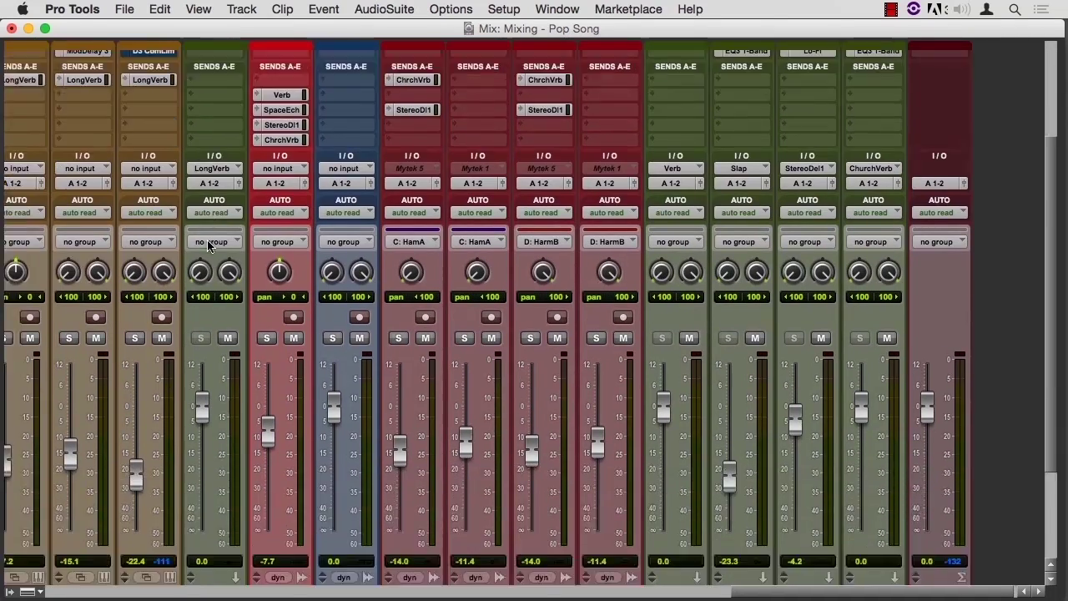
{"action": "scroll", "coordinate": [209, 244], "scroll_direction": "down", "scroll_amount": 3}
{"action": "scroll", "coordinate": [288, 383], "scroll_direction": "up", "scroll_amount": 7}
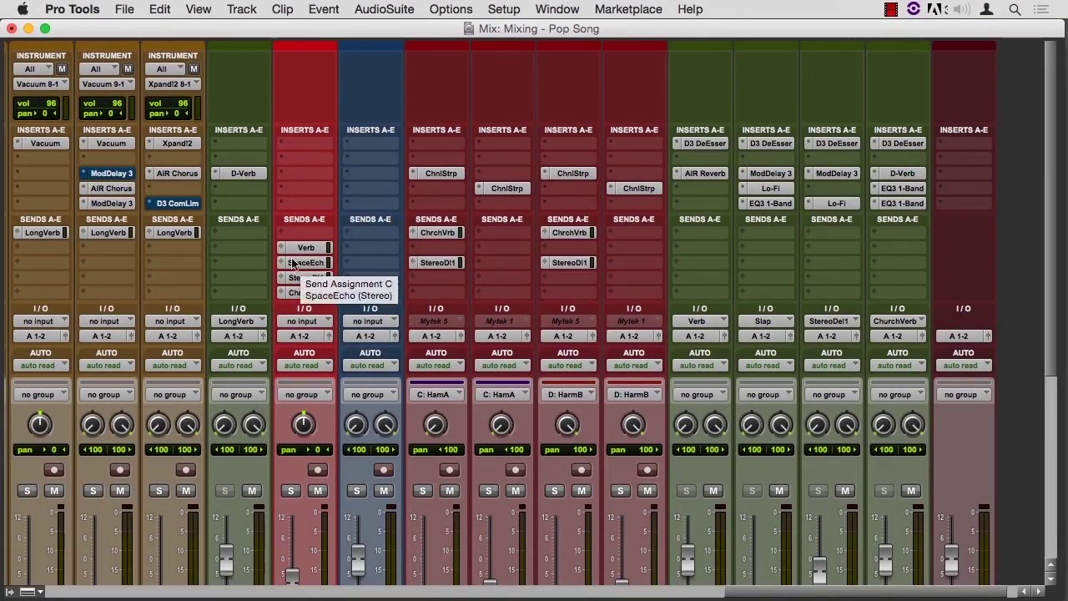
{"action": "scroll", "coordinate": [242, 196], "scroll_direction": "down", "scroll_amount": 5}
{"action": "scroll", "coordinate": [242, 198], "scroll_direction": "up", "scroll_amount": 3}
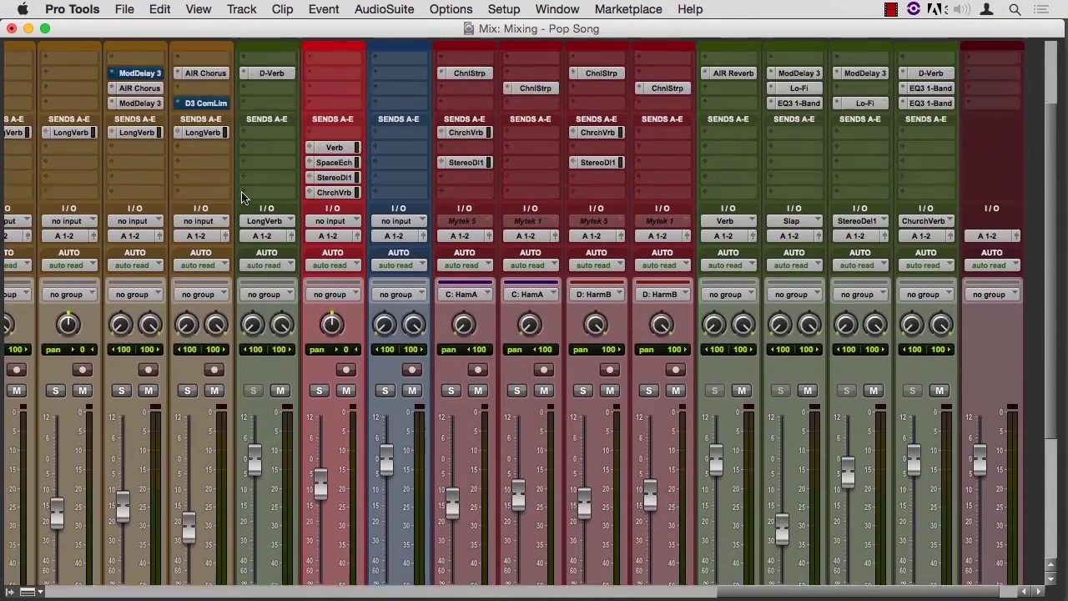
{"action": "scroll", "coordinate": [242, 198], "scroll_direction": "up", "scroll_amount": 2}
{"action": "scroll", "coordinate": [242, 197], "scroll_direction": "left", "scroll_amount": 5}
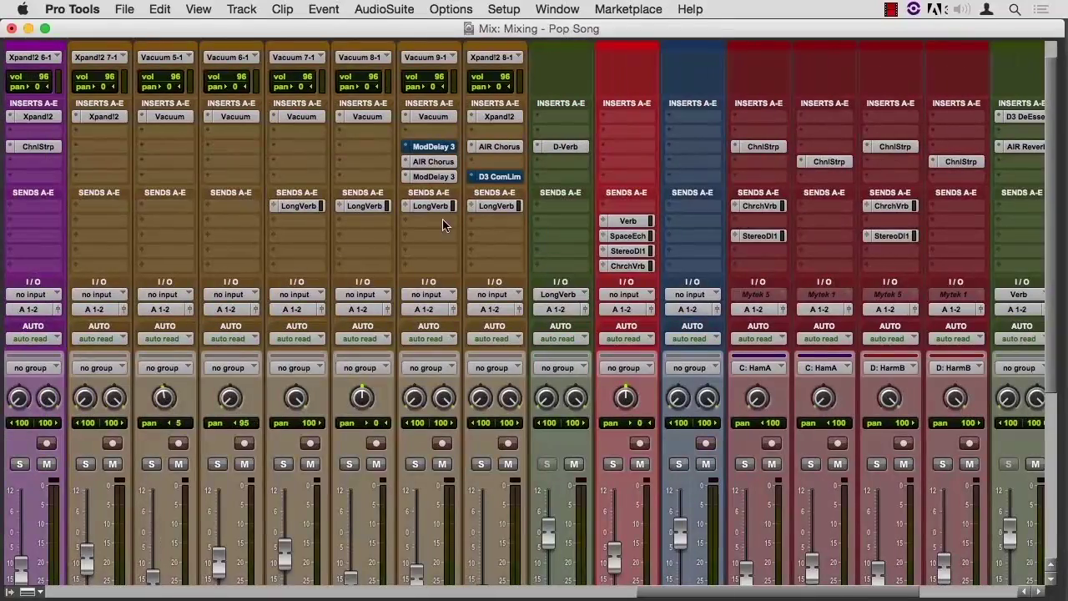
{"action": "scroll", "coordinate": [191, 215], "scroll_direction": "left", "scroll_amount": 4}
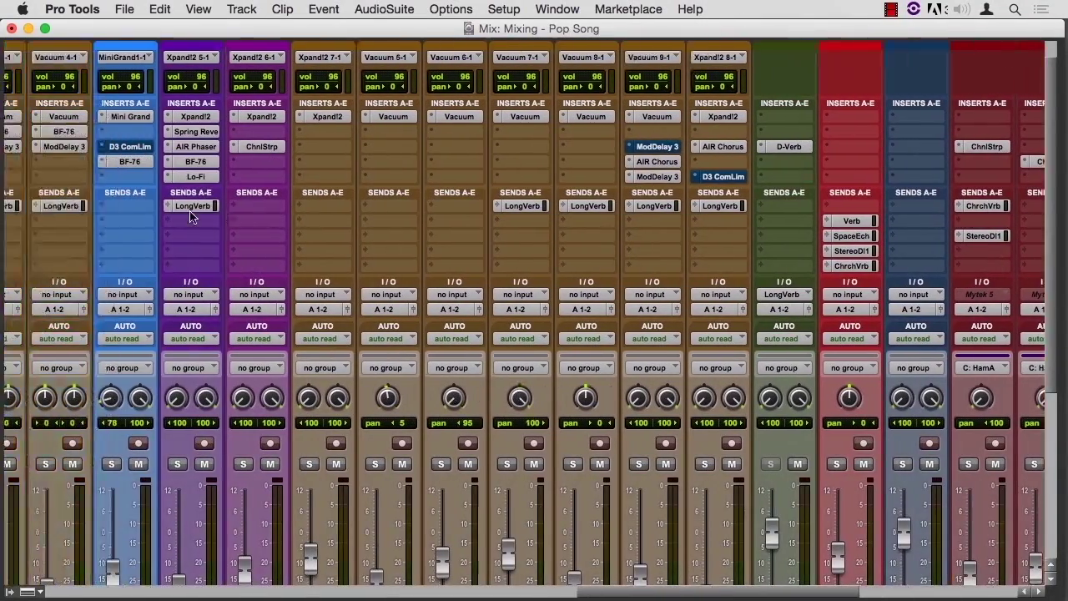
{"action": "scroll", "coordinate": [191, 215], "scroll_direction": "left", "scroll_amount": 15}
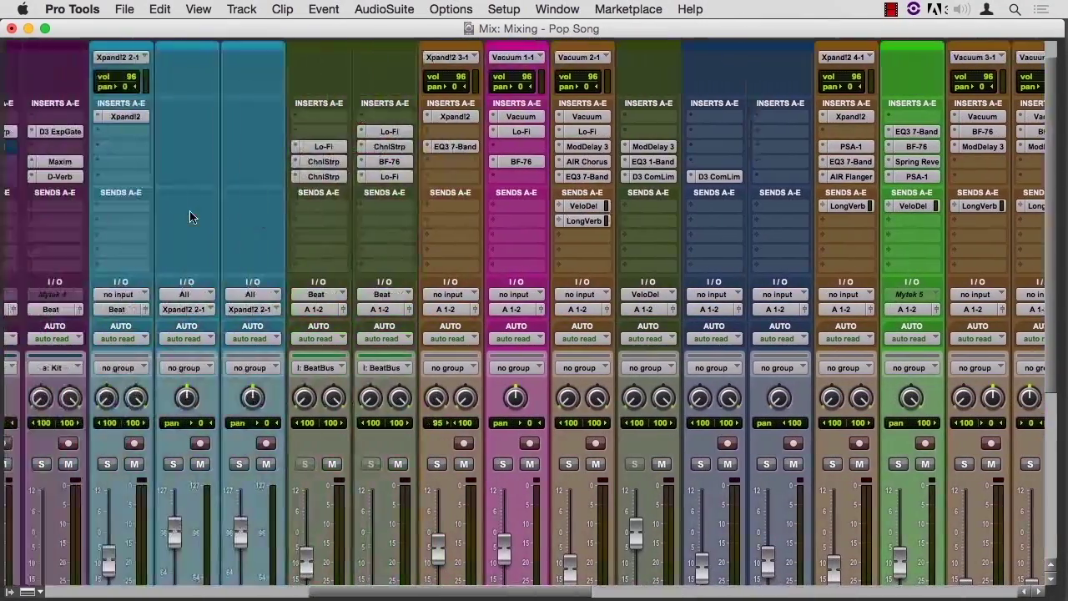
{"action": "scroll", "coordinate": [190, 216], "scroll_direction": "left", "scroll_amount": 1}
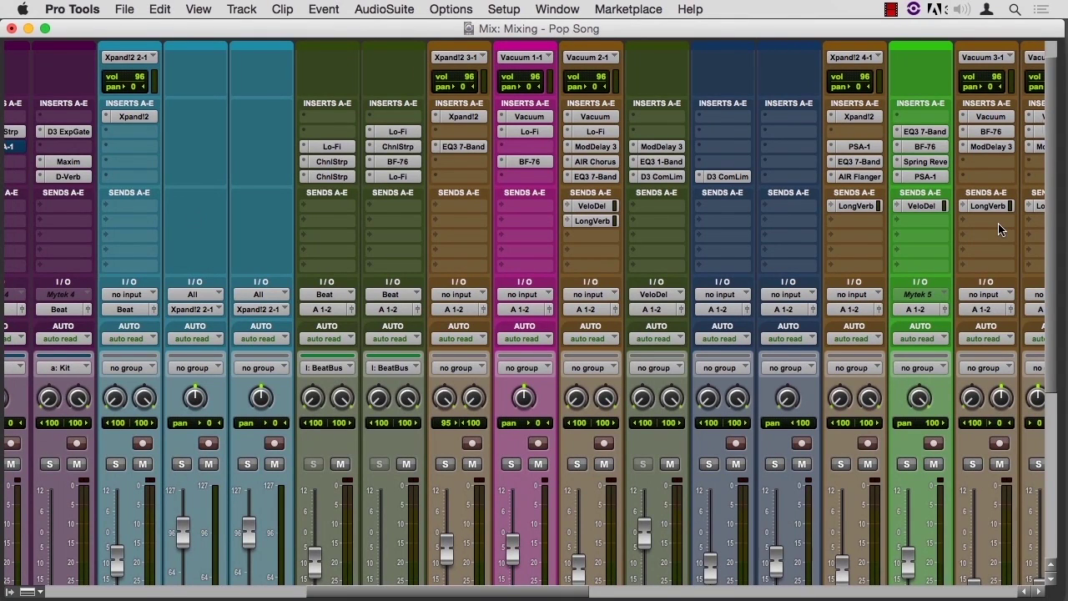
{"action": "scroll", "coordinate": [1000, 230], "scroll_direction": "left", "scroll_amount": 10}
{"action": "scroll", "coordinate": [1001, 229], "scroll_direction": "down", "scroll_amount": 2}
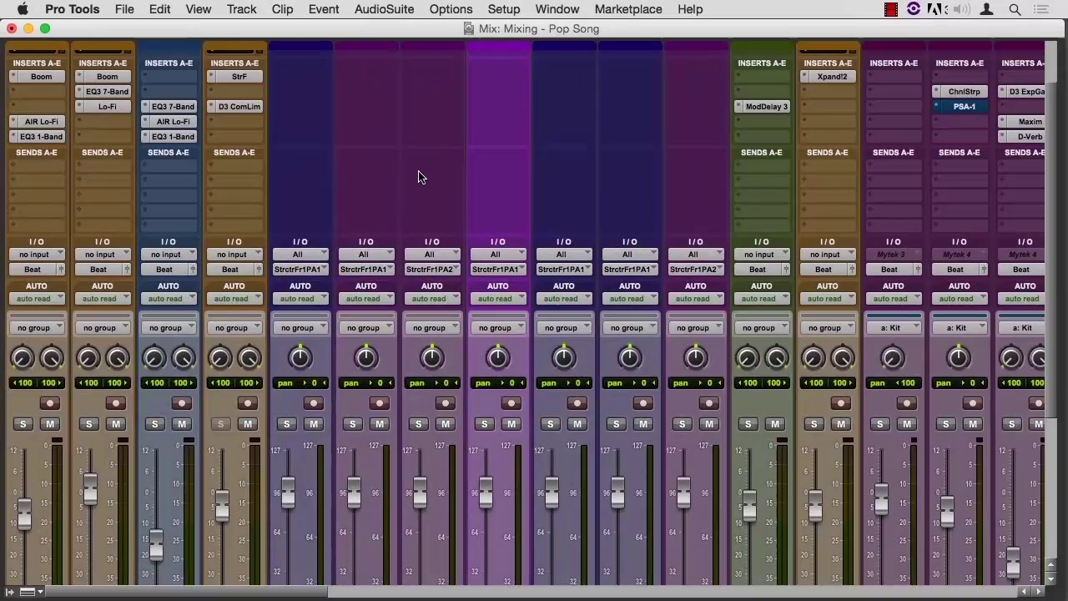
{"action": "scroll", "coordinate": [420, 177], "scroll_direction": "down", "scroll_amount": 1}
{"action": "scroll", "coordinate": [388, 159], "scroll_direction": "right", "scroll_amount": 15}
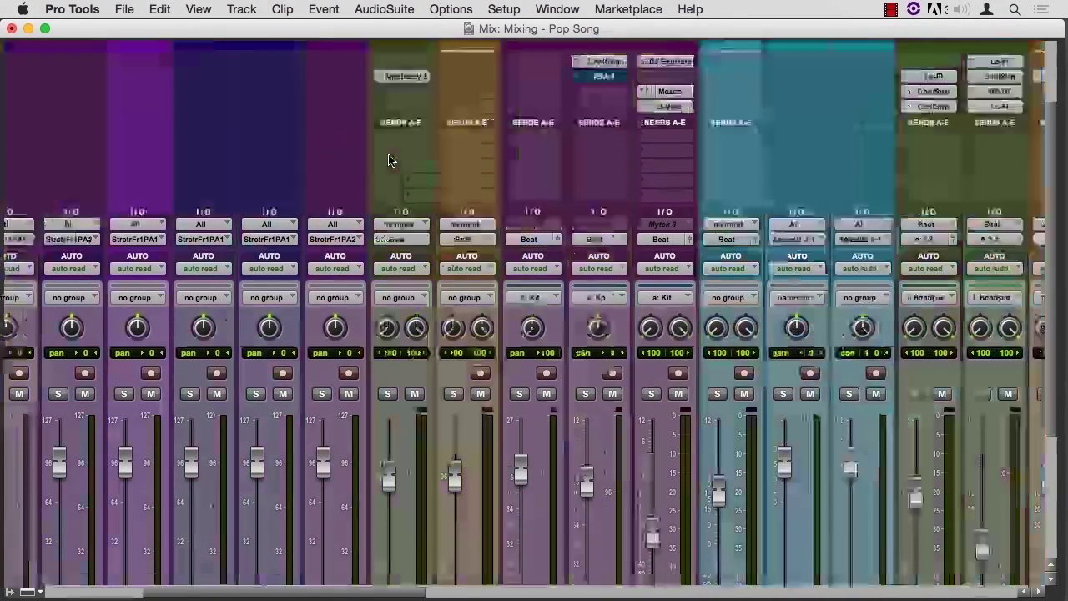
{"action": "scroll", "coordinate": [388, 158], "scroll_direction": "down", "scroll_amount": 5}
{"action": "scroll", "coordinate": [388, 158], "scroll_direction": "right", "scroll_amount": 3}
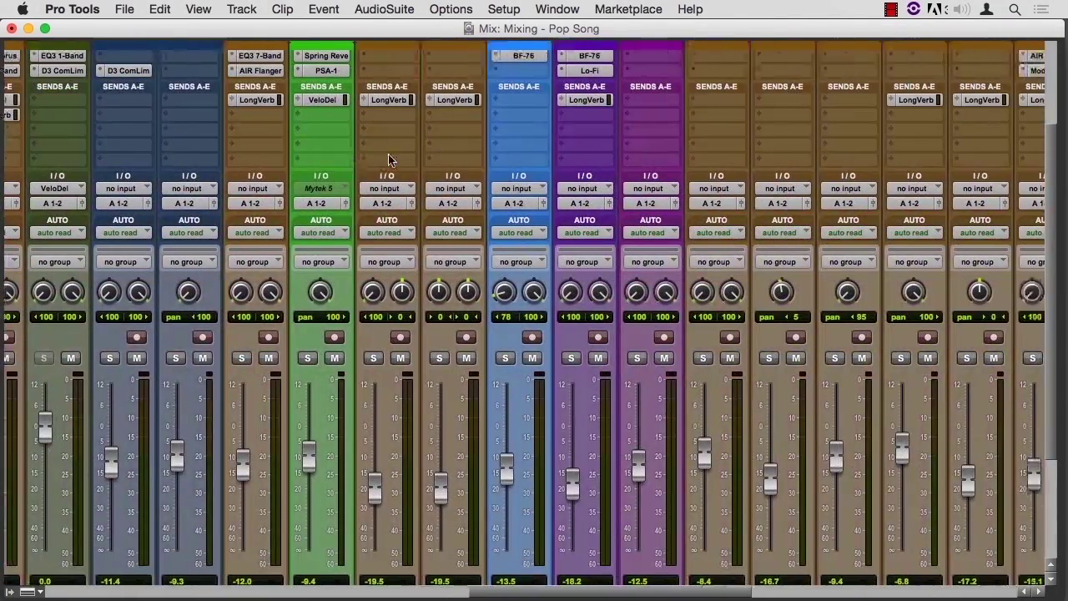
{"action": "scroll", "coordinate": [388, 159], "scroll_direction": "up", "scroll_amount": 5}
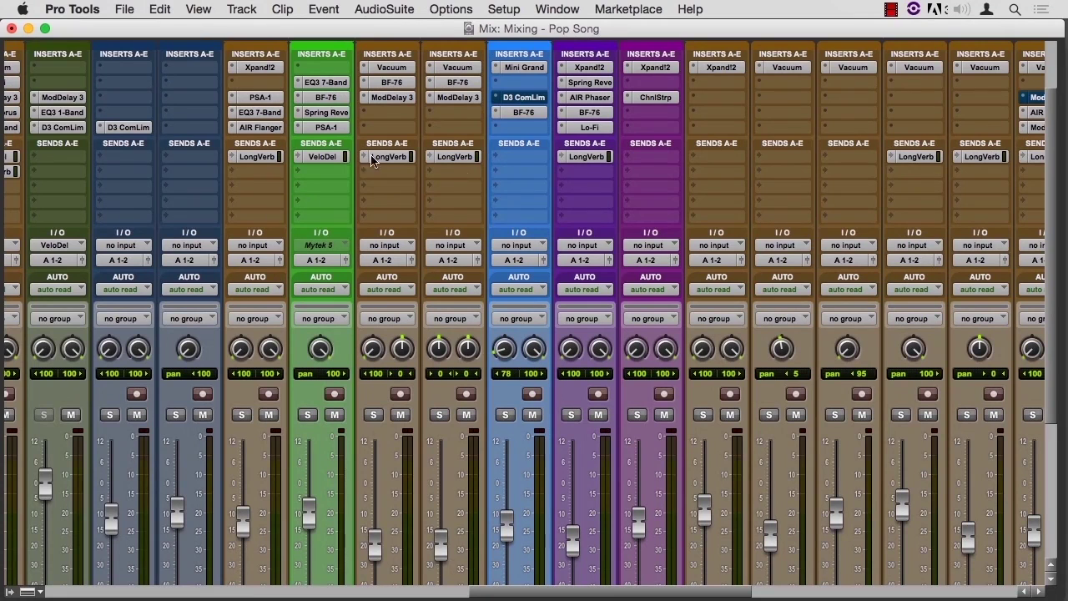
{"action": "scroll", "coordinate": [462, 171], "scroll_direction": "right", "scroll_amount": 10}
{"action": "scroll", "coordinate": [461, 171], "scroll_direction": "up", "scroll_amount": 1}
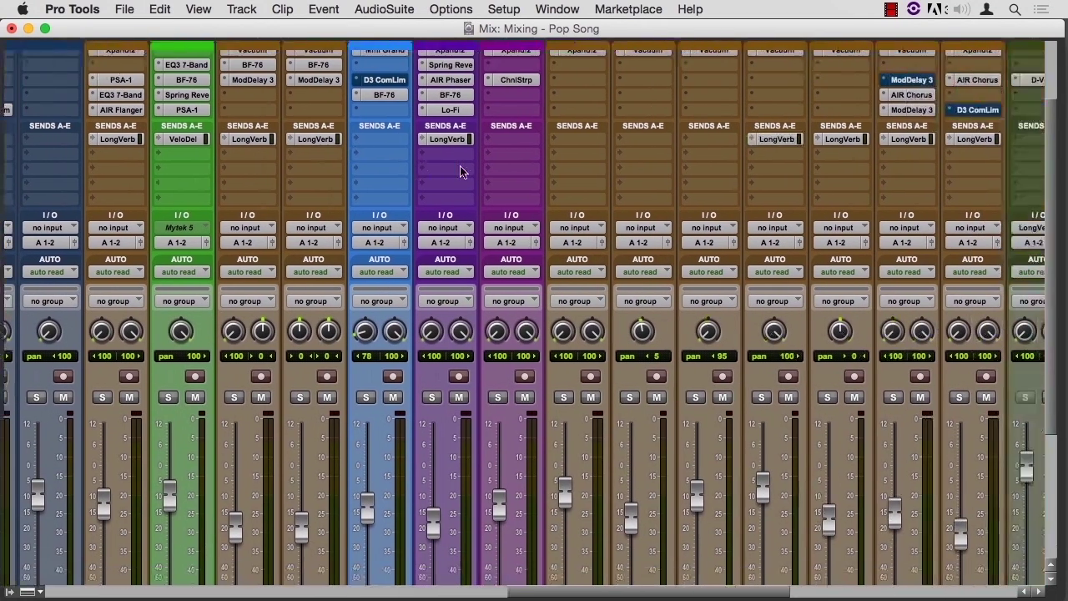
{"action": "scroll", "coordinate": [461, 171], "scroll_direction": "right", "scroll_amount": 20}
{"action": "scroll", "coordinate": [461, 171], "scroll_direction": "down", "scroll_amount": 5}
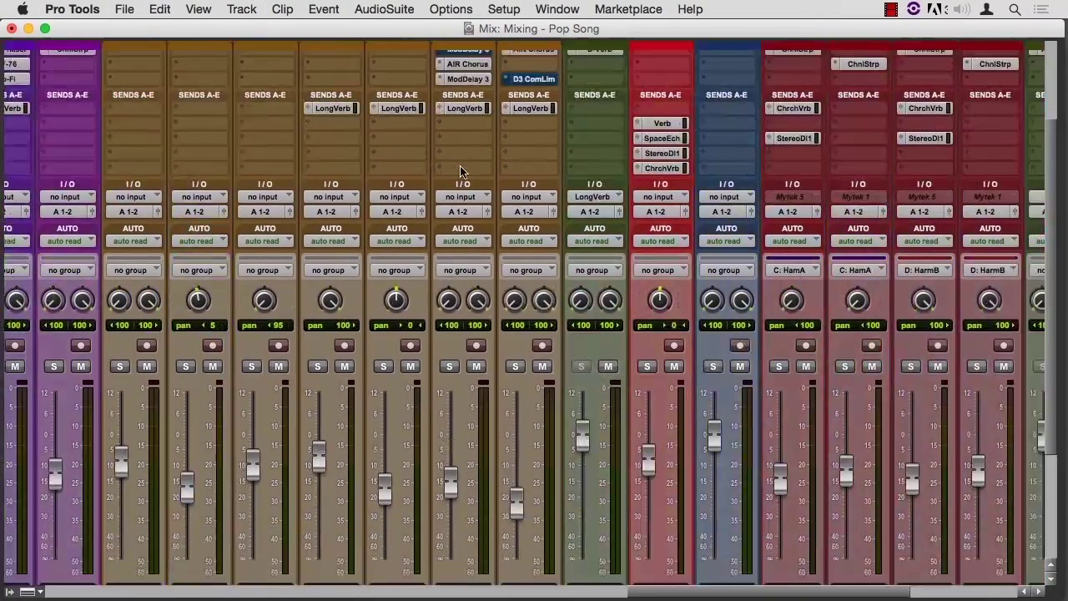
{"action": "scroll", "coordinate": [461, 171], "scroll_direction": "up", "scroll_amount": 10}
{"action": "left_click_drag", "start_coordinate": [678, 594], "coordinate": [737, 594]}
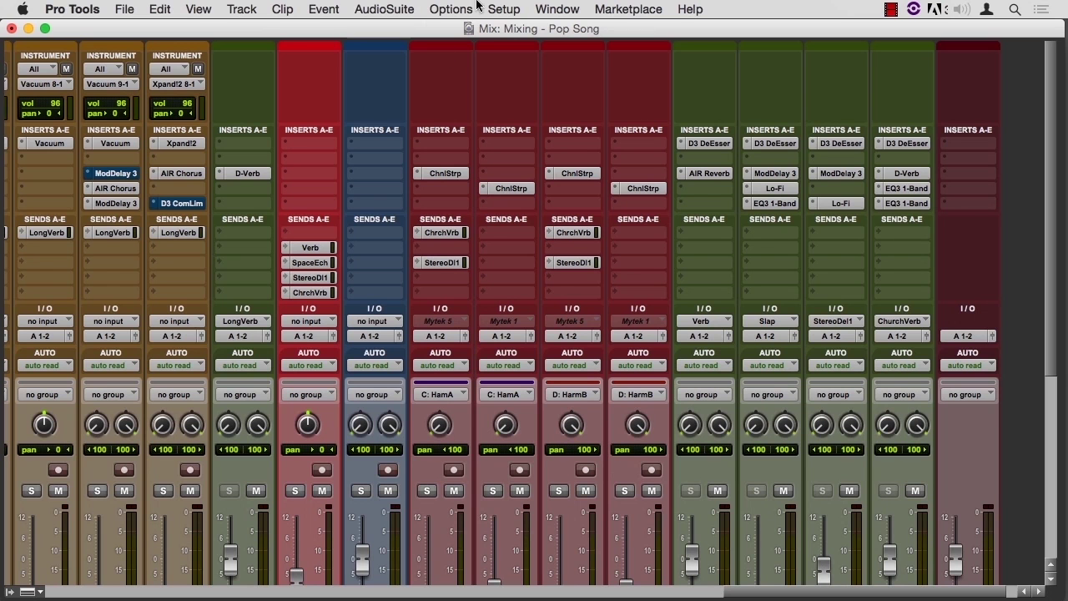
{"action": "left_click", "coordinate": [501, 10]}
{"action": "left_click", "coordinate": [511, 102]}
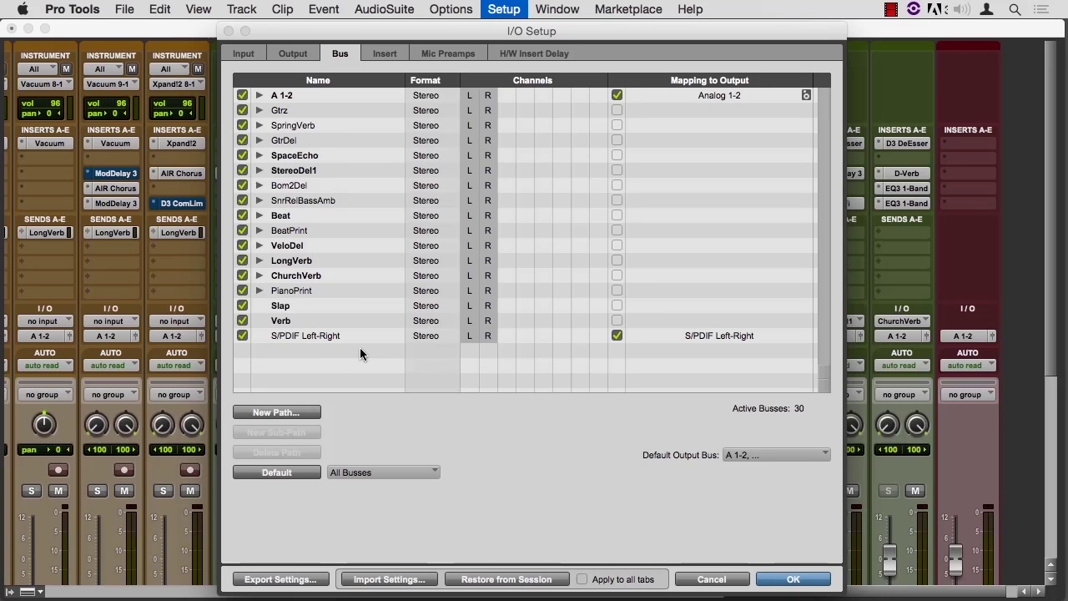
{"action": "left_click", "coordinate": [723, 578]}
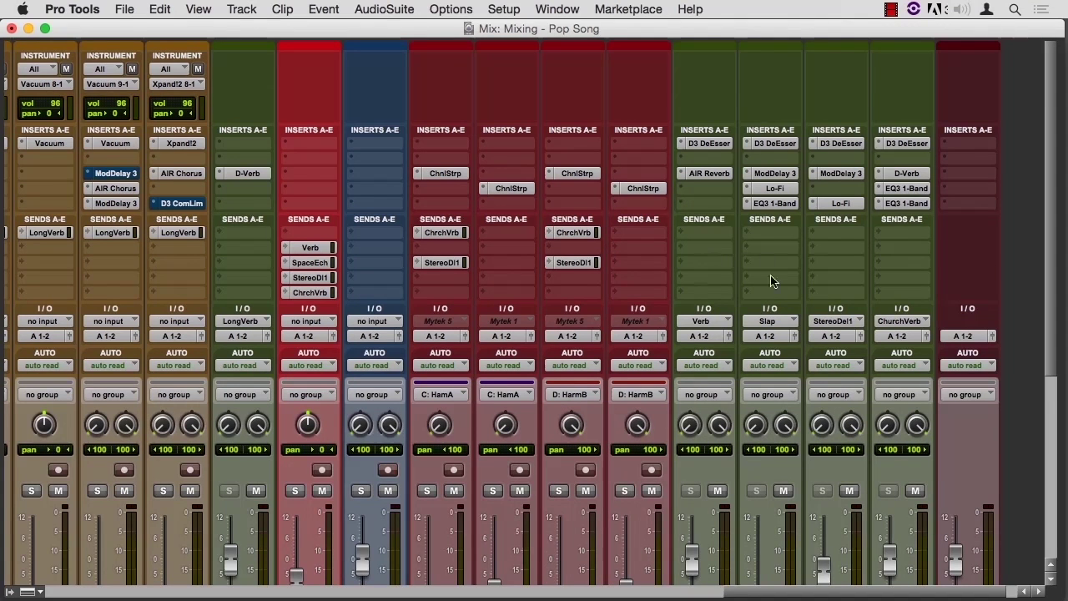
{"action": "scroll", "coordinate": [770, 280], "scroll_direction": "down", "scroll_amount": 3}
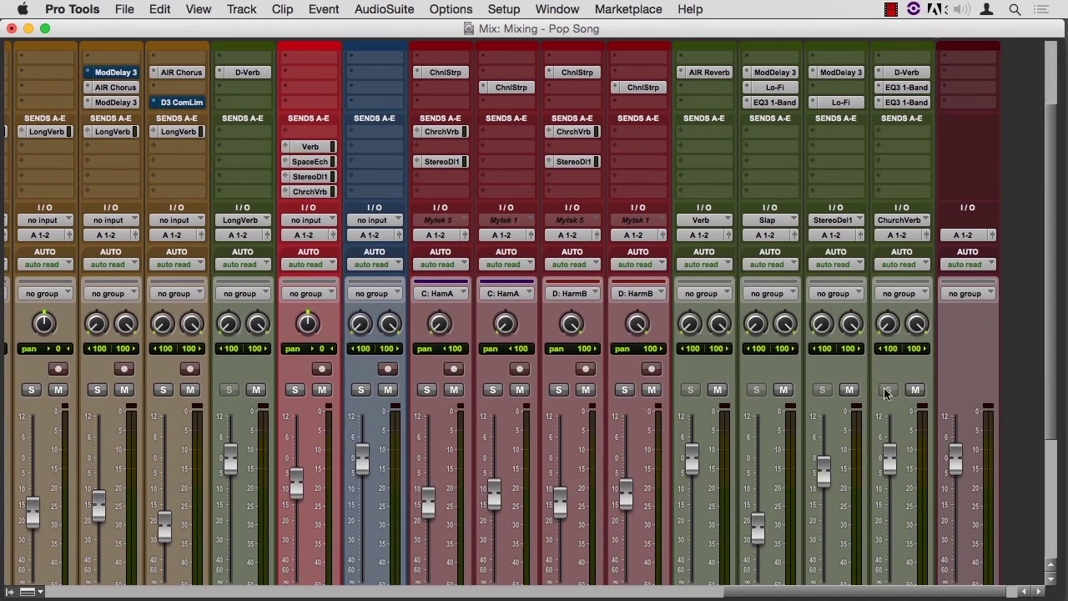
{"action": "scroll", "coordinate": [631, 289], "scroll_direction": "up", "scroll_amount": 2}
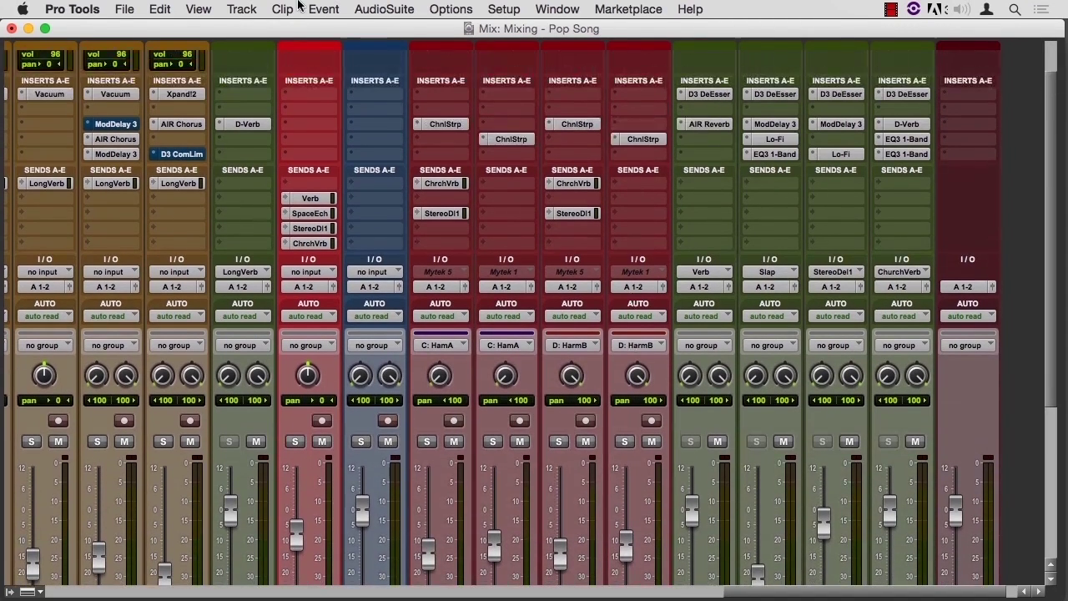
{"action": "left_click", "coordinate": [240, 8]}
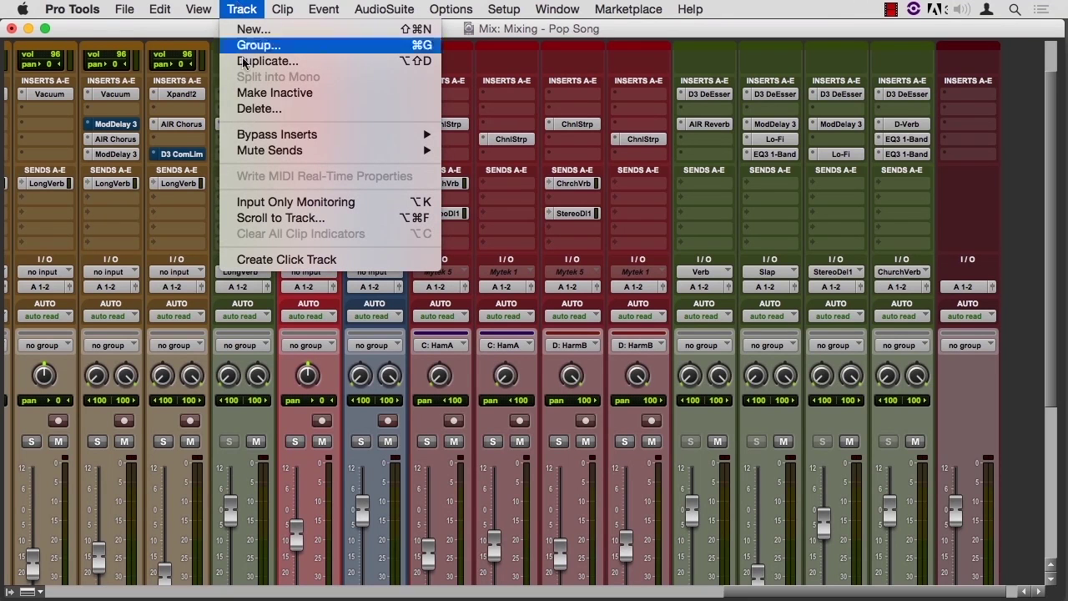
{"action": "mouse_move", "coordinate": [267, 136]}
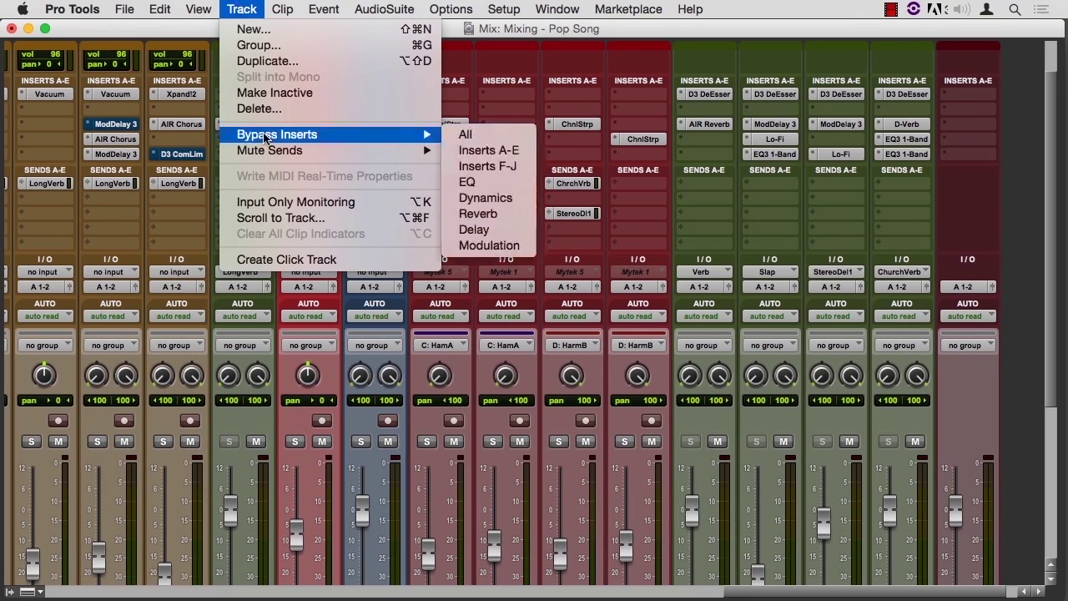
{"action": "left_click", "coordinate": [465, 134]}
{"action": "scroll", "coordinate": [476, 142], "scroll_direction": "down", "scroll_amount": 2}
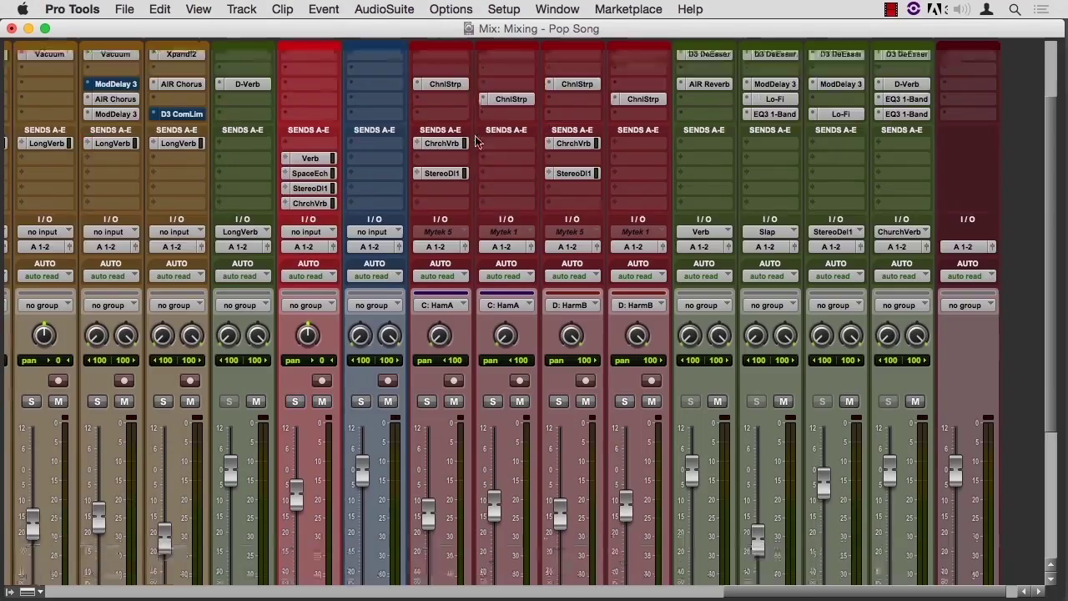
{"action": "scroll", "coordinate": [476, 142], "scroll_direction": "down", "scroll_amount": 5}
{"action": "scroll", "coordinate": [476, 142], "scroll_direction": "up", "scroll_amount": 7}
{"action": "scroll", "coordinate": [475, 142], "scroll_direction": "left", "scroll_amount": 10}
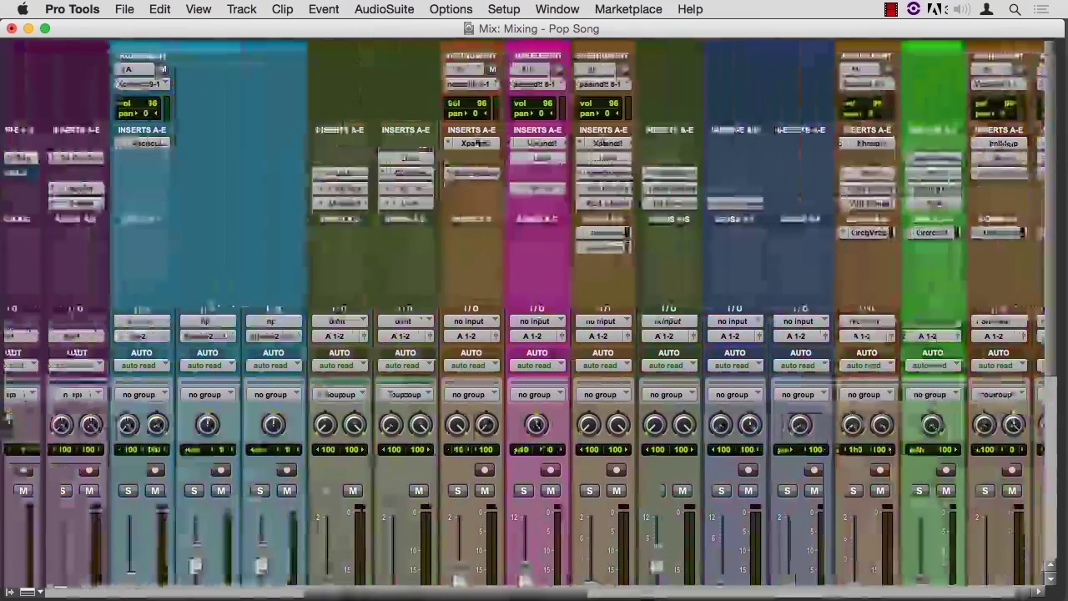
{"action": "scroll", "coordinate": [476, 250], "scroll_direction": "right", "scroll_amount": 10}
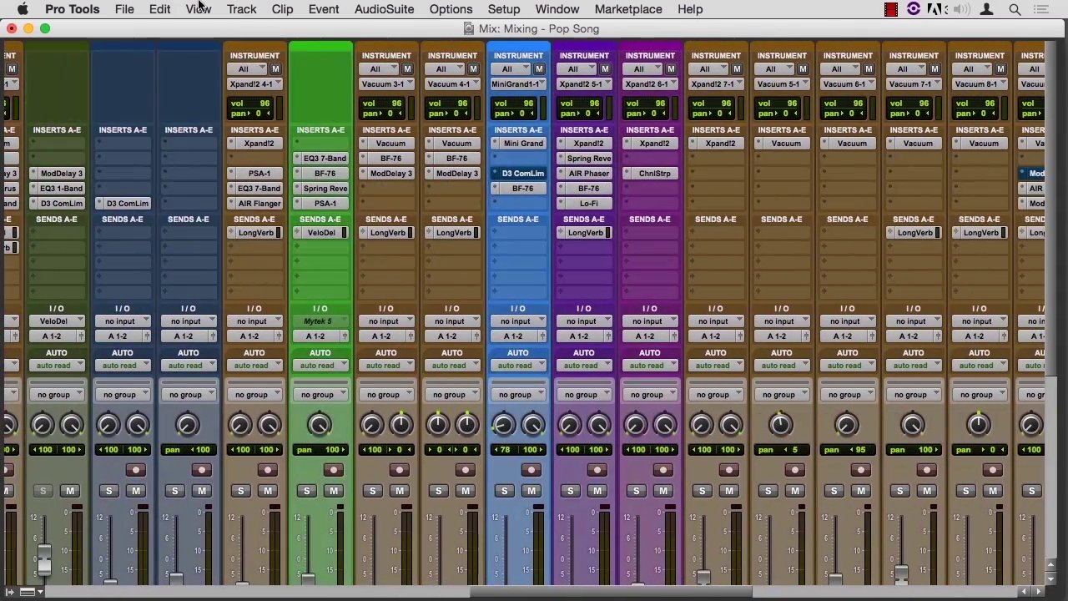
{"action": "left_click", "coordinate": [241, 8]}
{"action": "mouse_move", "coordinate": [267, 142]}
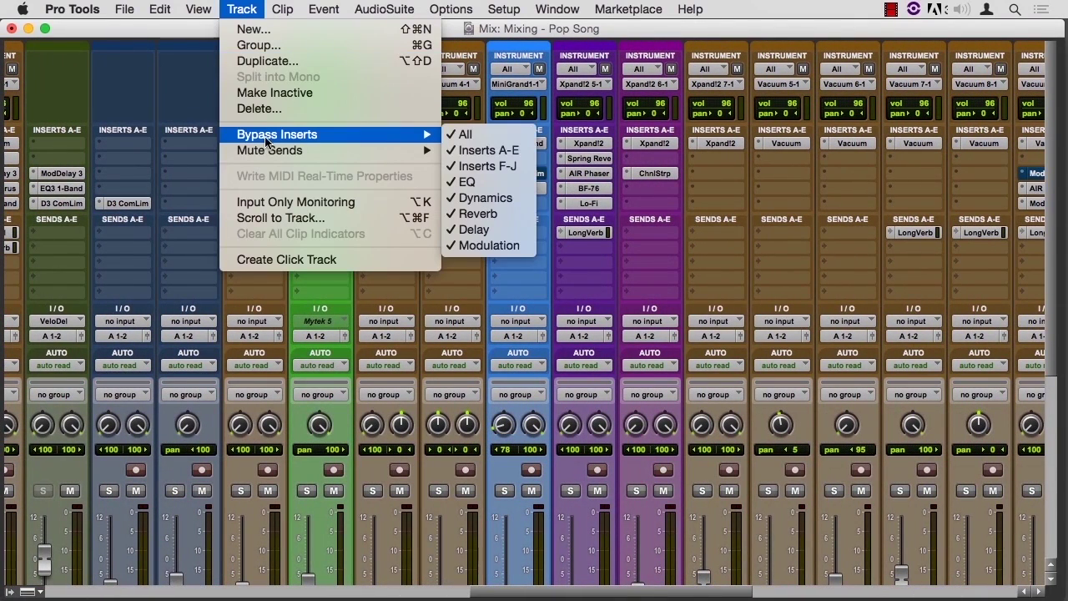
{"action": "left_click", "coordinate": [477, 136]}
{"action": "left_click", "coordinate": [239, 8]}
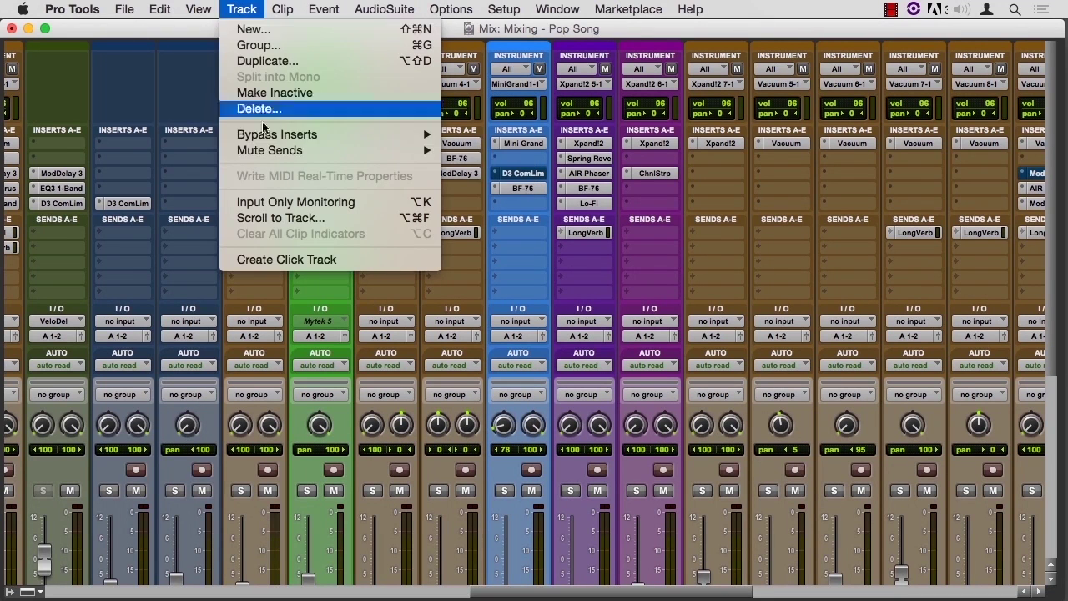
{"action": "mouse_move", "coordinate": [329, 151]}
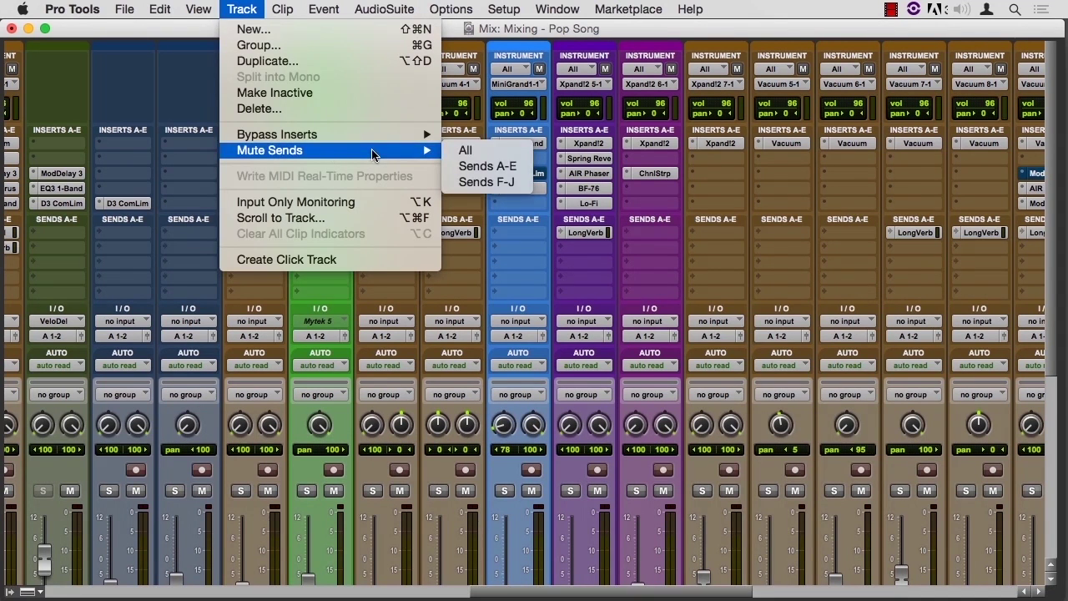
{"action": "left_click", "coordinate": [241, 8]}
{"action": "scroll", "coordinate": [348, 215], "scroll_direction": "right", "scroll_amount": 5}
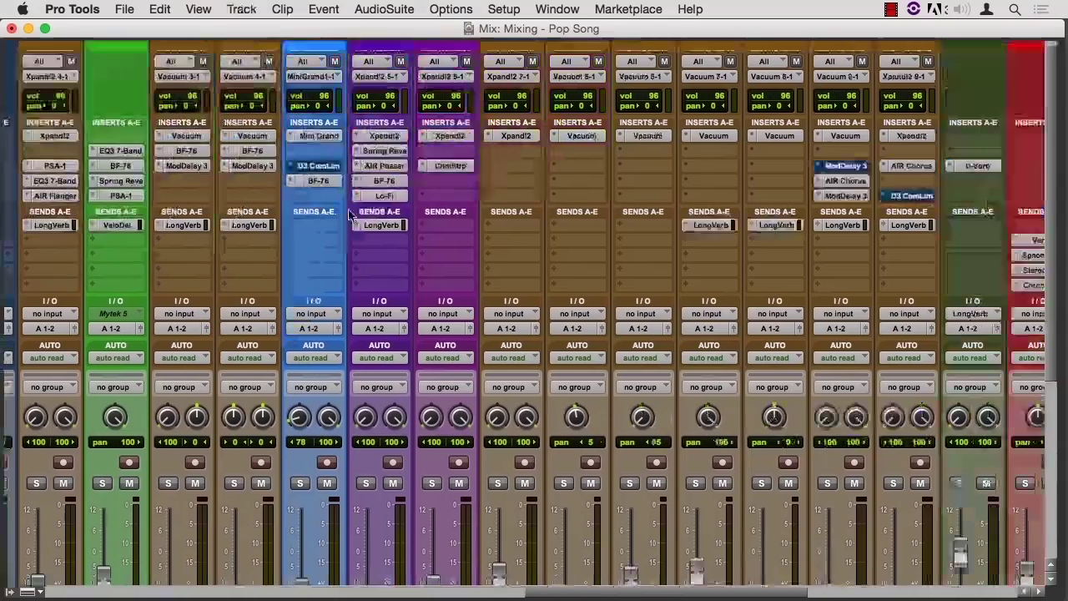
{"action": "scroll", "coordinate": [348, 215], "scroll_direction": "right", "scroll_amount": 10}
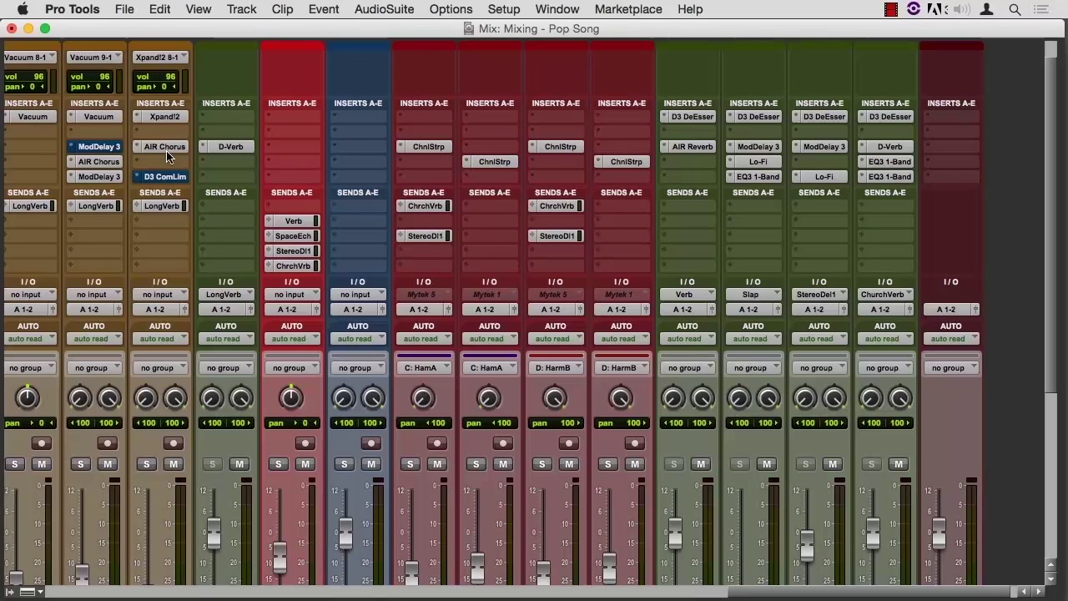
Open the Transport window, center it over the mixer, and enable the 0:00.250 fade-in.
{"action": "left_click", "coordinate": [558, 9]}
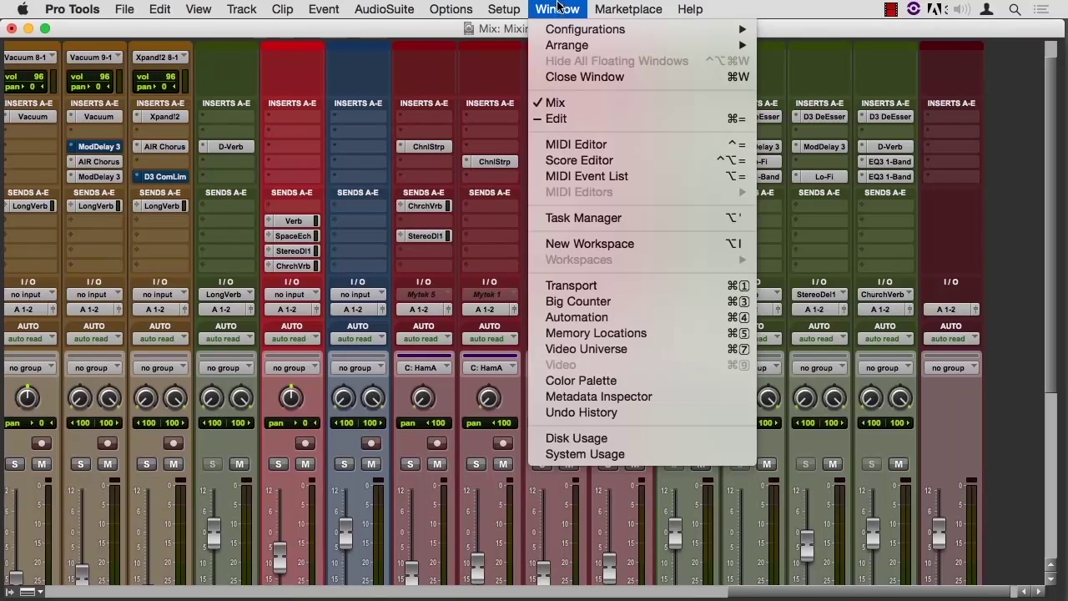
{"action": "left_click", "coordinate": [579, 285]}
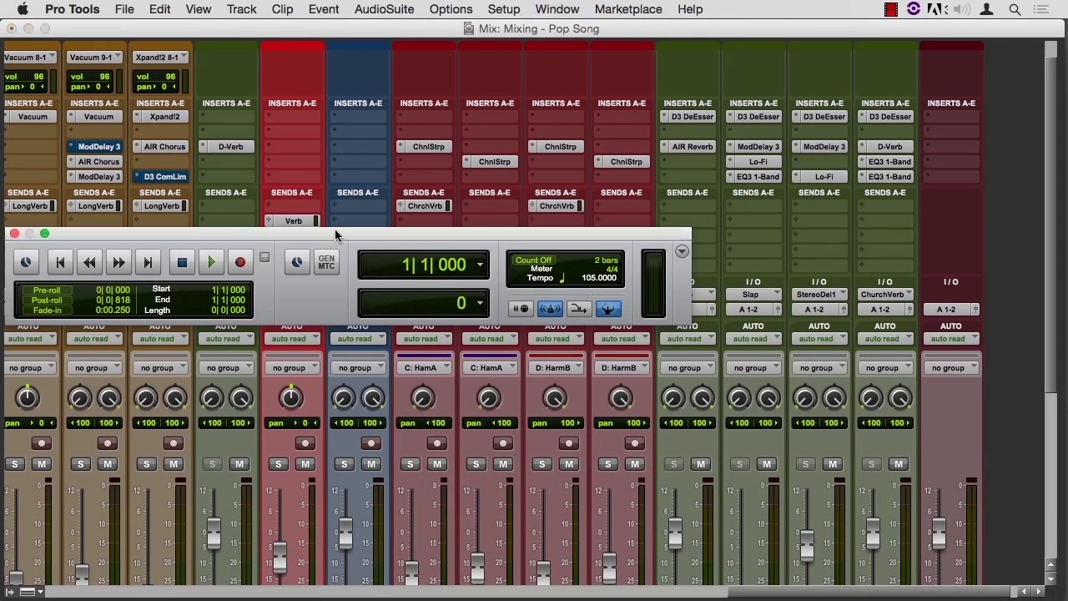
{"action": "left_click_drag", "start_coordinate": [335, 235], "coordinate": [524, 342]}
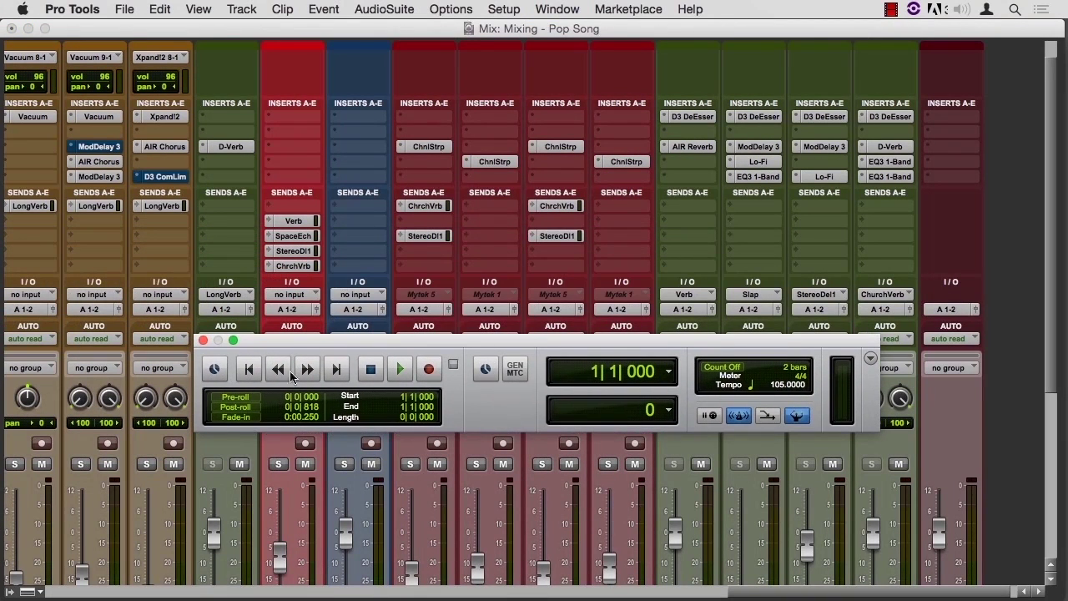
{"action": "left_click", "coordinate": [234, 417]}
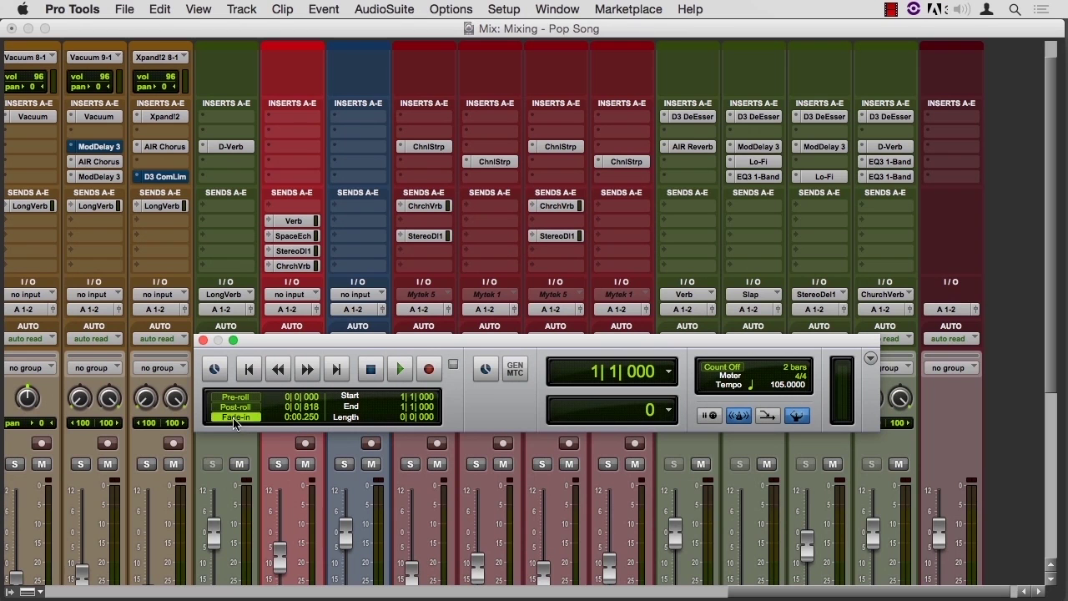